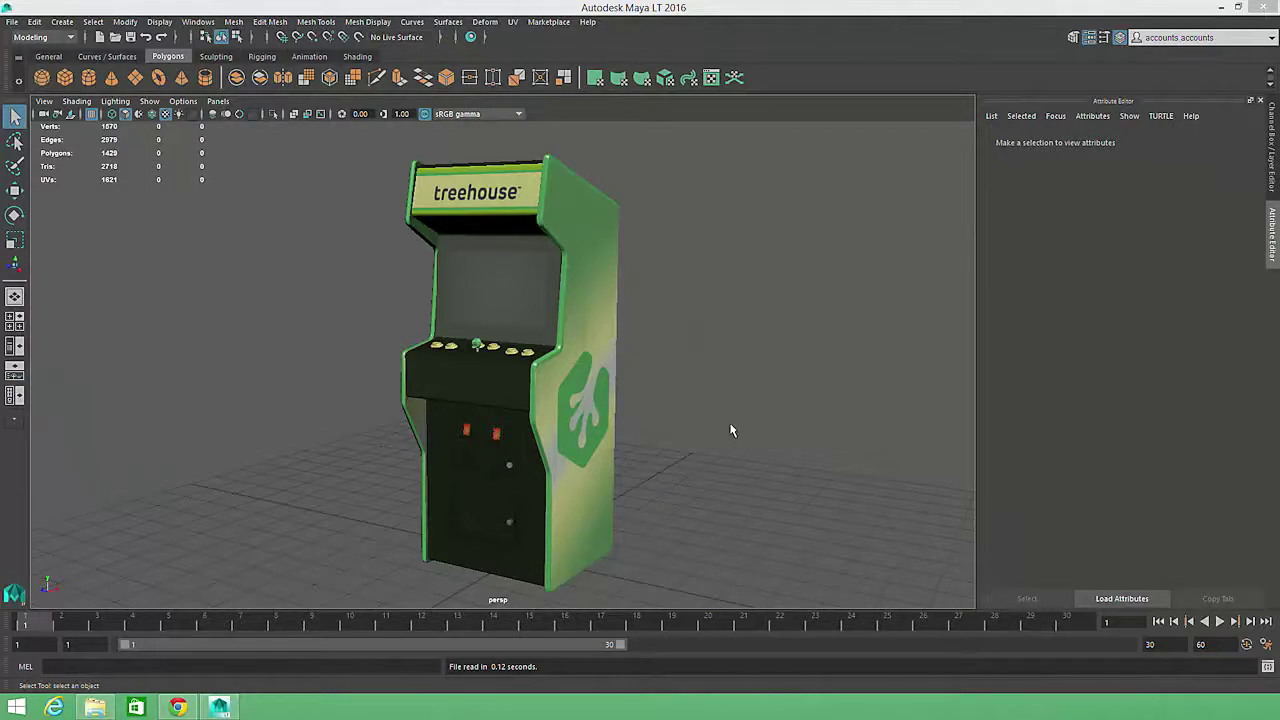
Orbit to the cabinet's side and show the Outliner beside the perspective viewport.
alt+drag(731, 430, 703, 434)
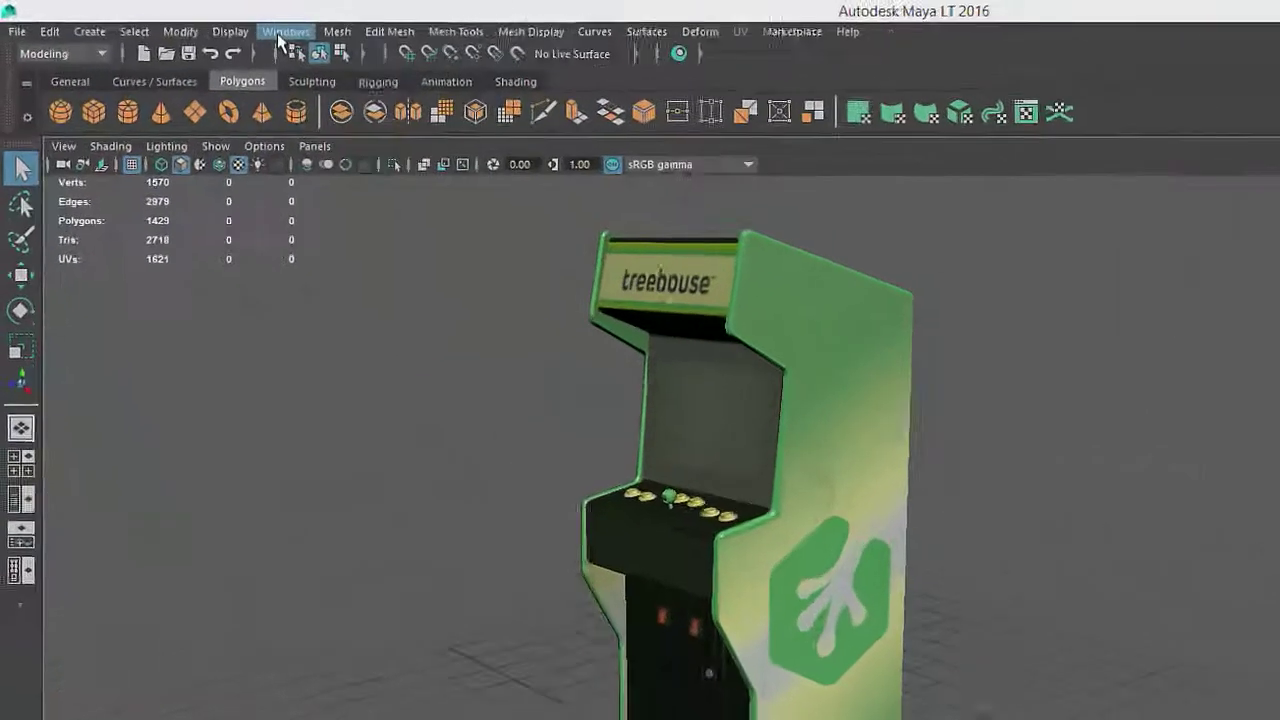
click(280, 34)
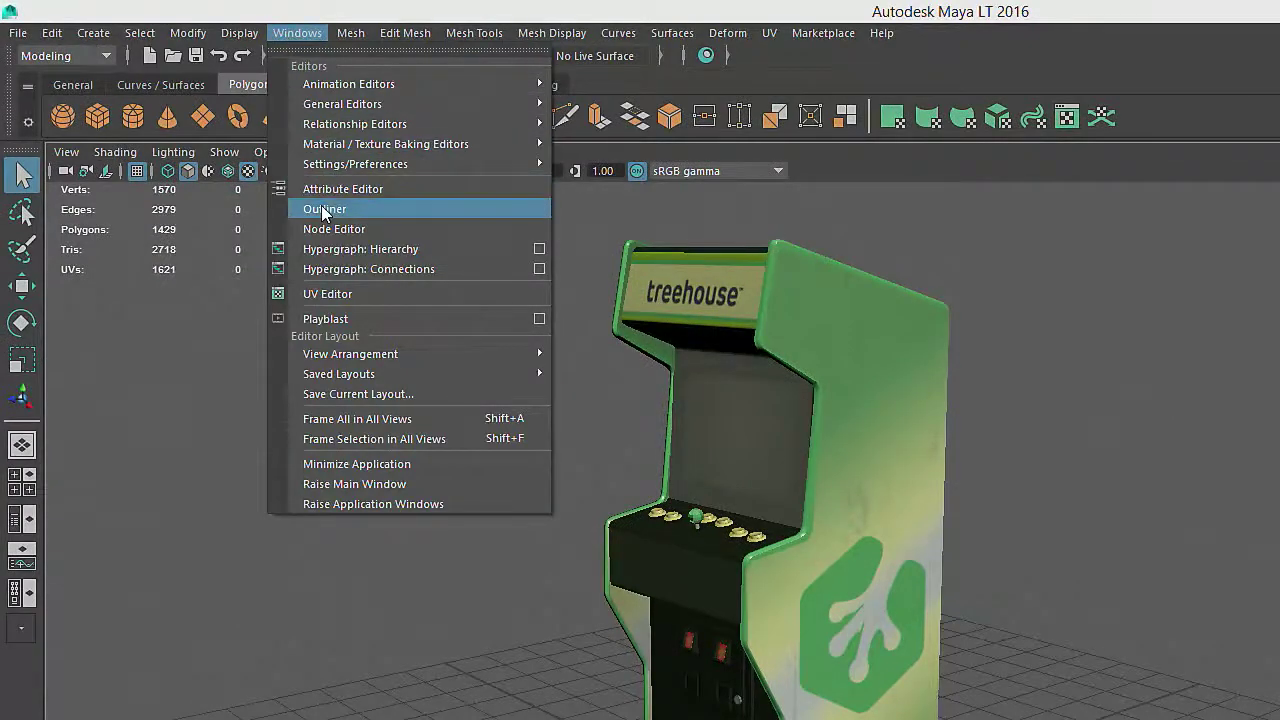
click(140, 532)
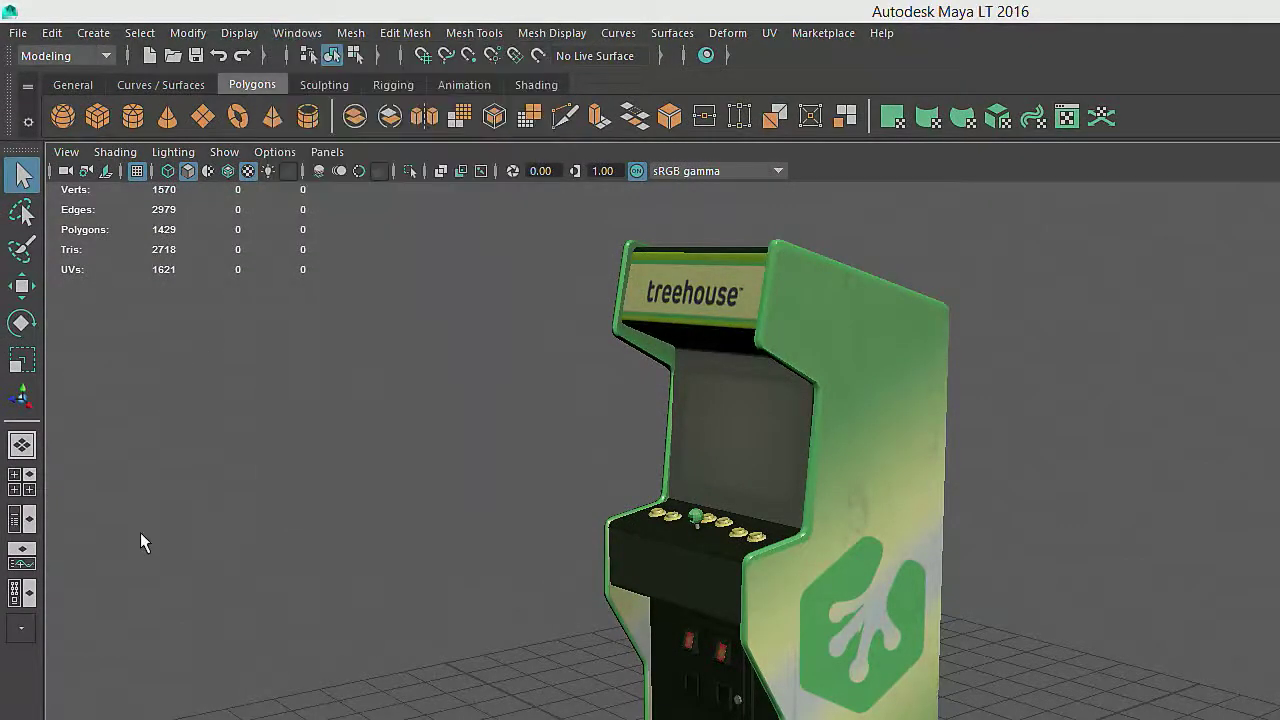
click(22, 518)
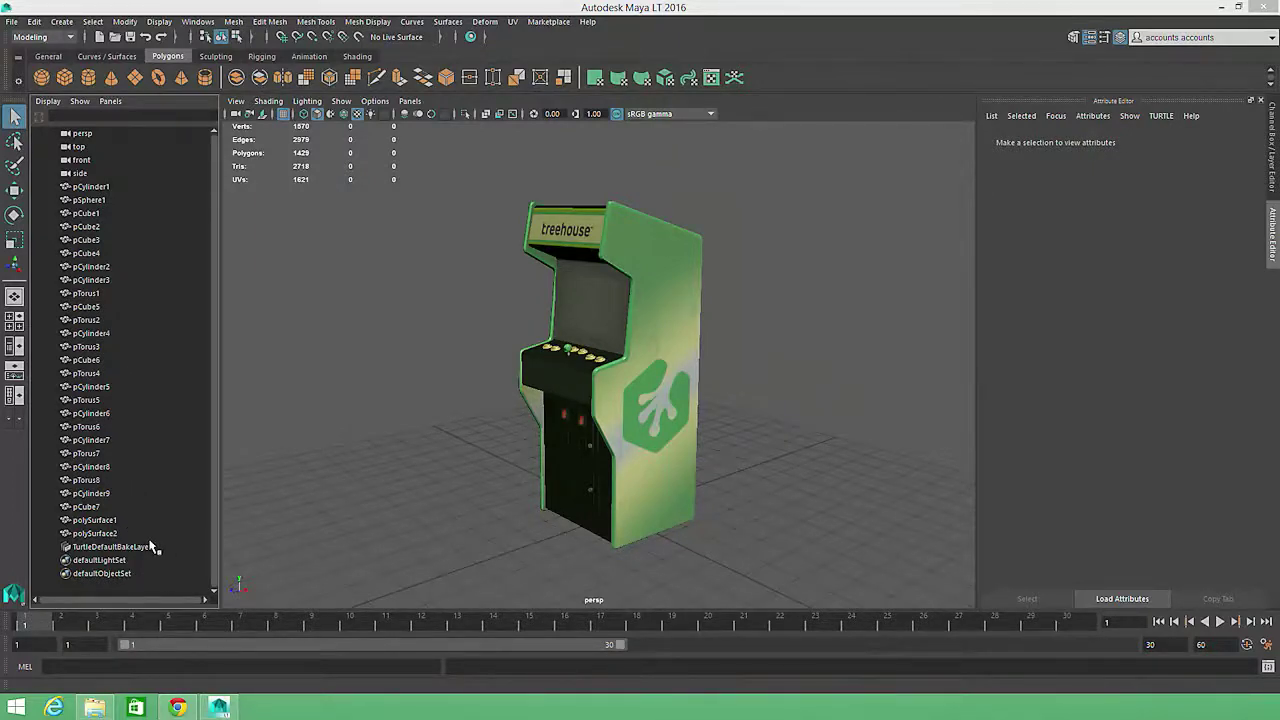
Rename pCylinder1 to joystickBase and polySurface1 to L_sidePanel in the Attribute Editor.
double_click(105, 188)
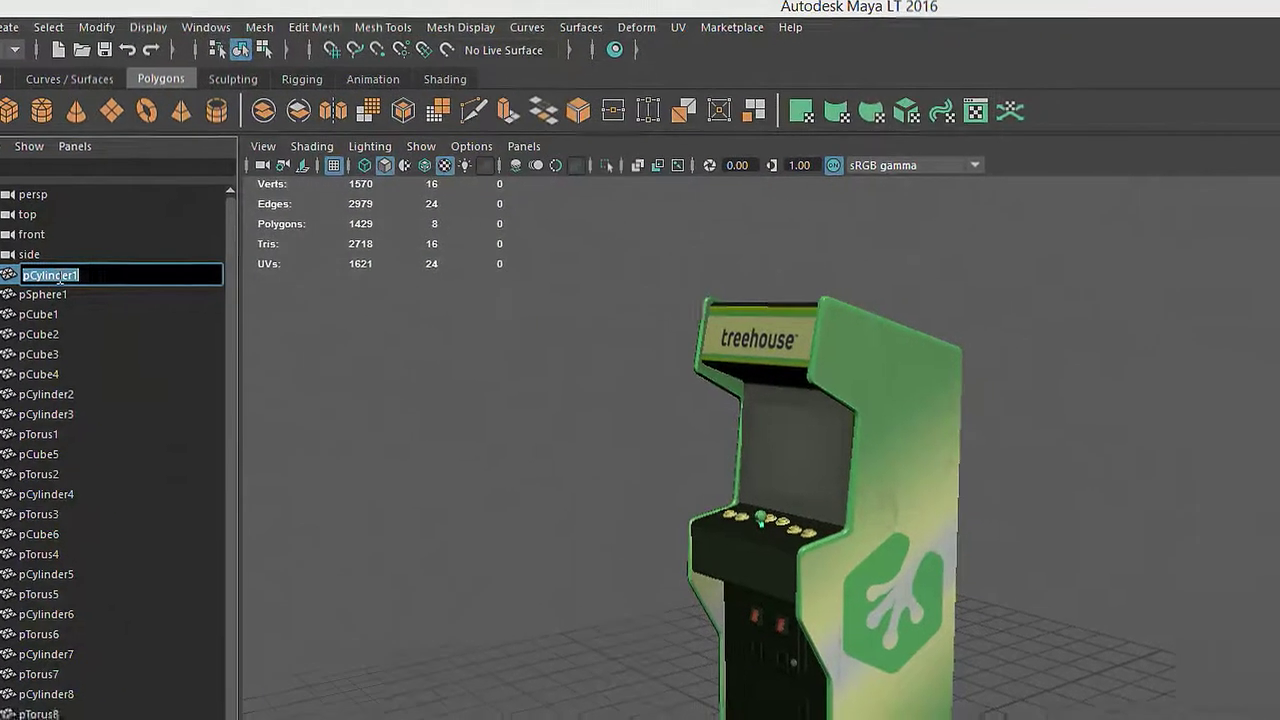
key(ctrl+a)
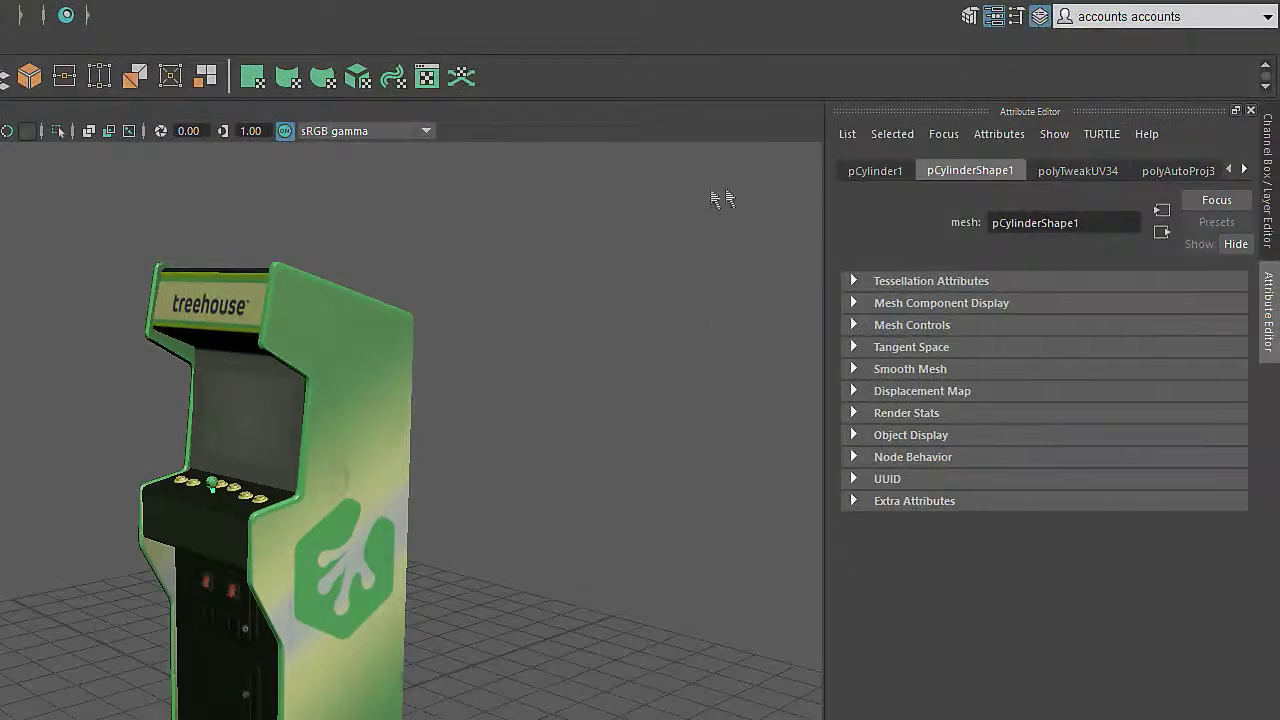
click(880, 170)
drag(1068, 221, 792, 231)
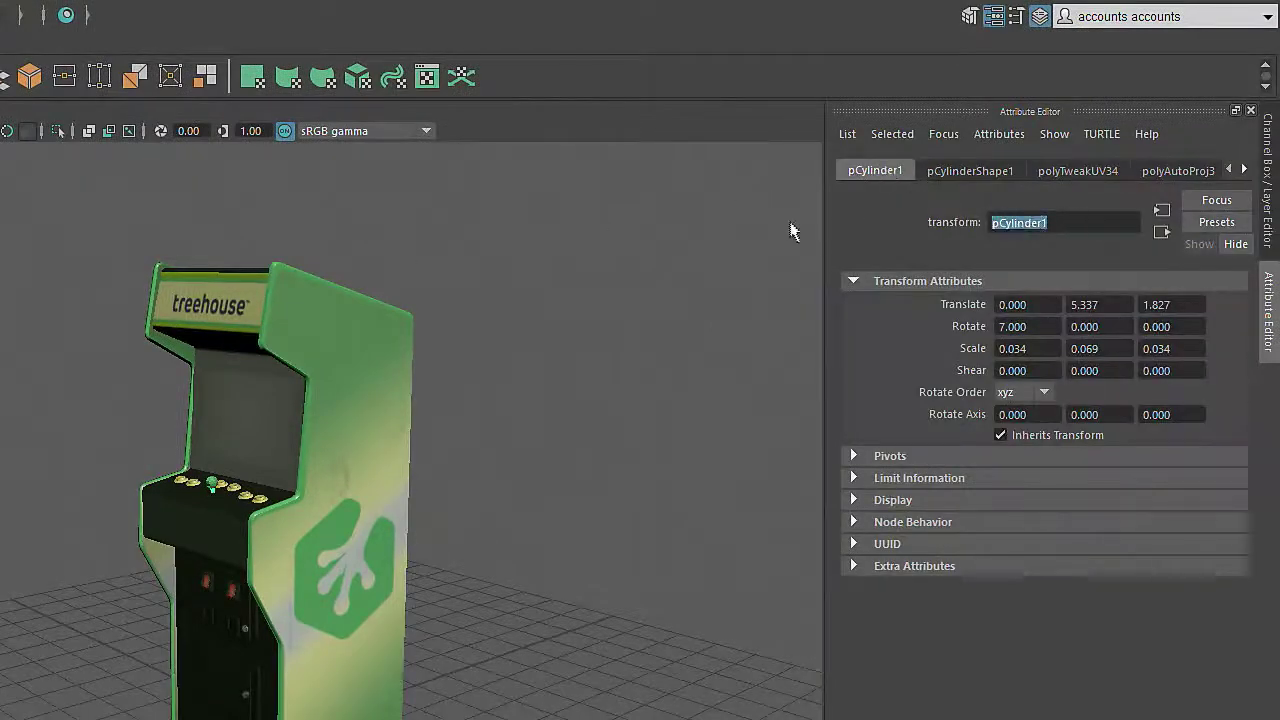
text(joystickBase)
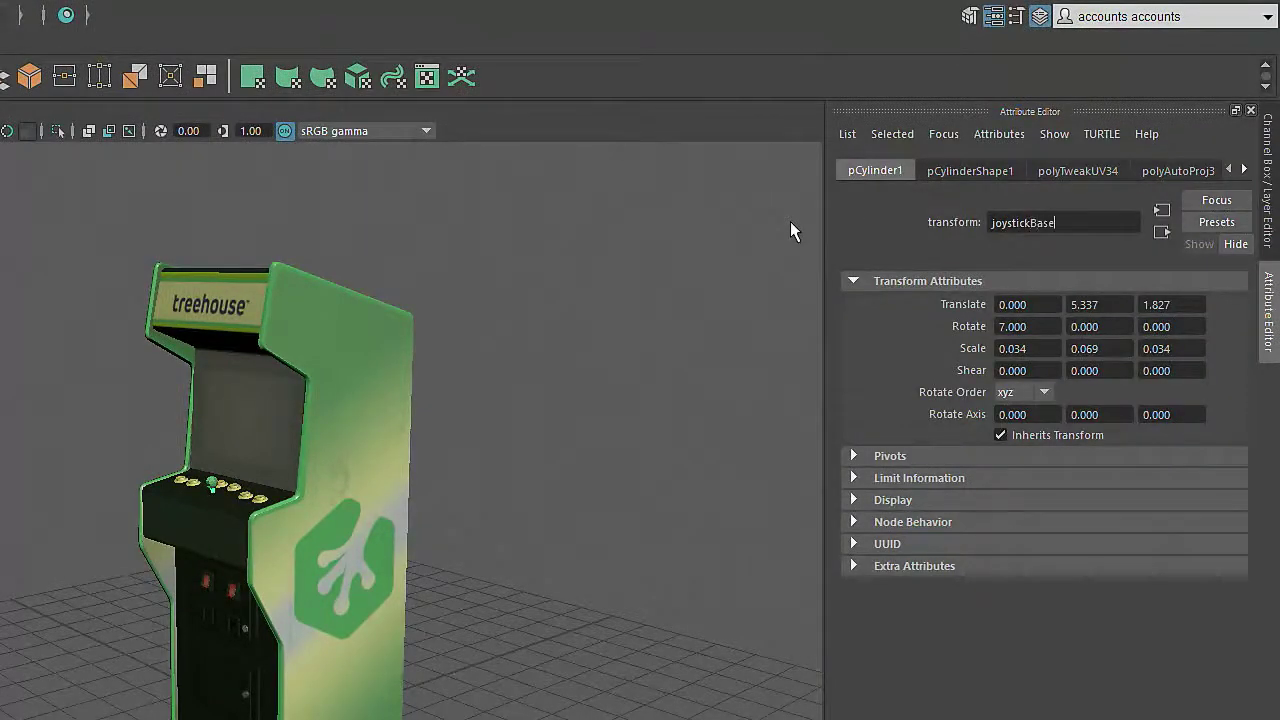
key(Return)
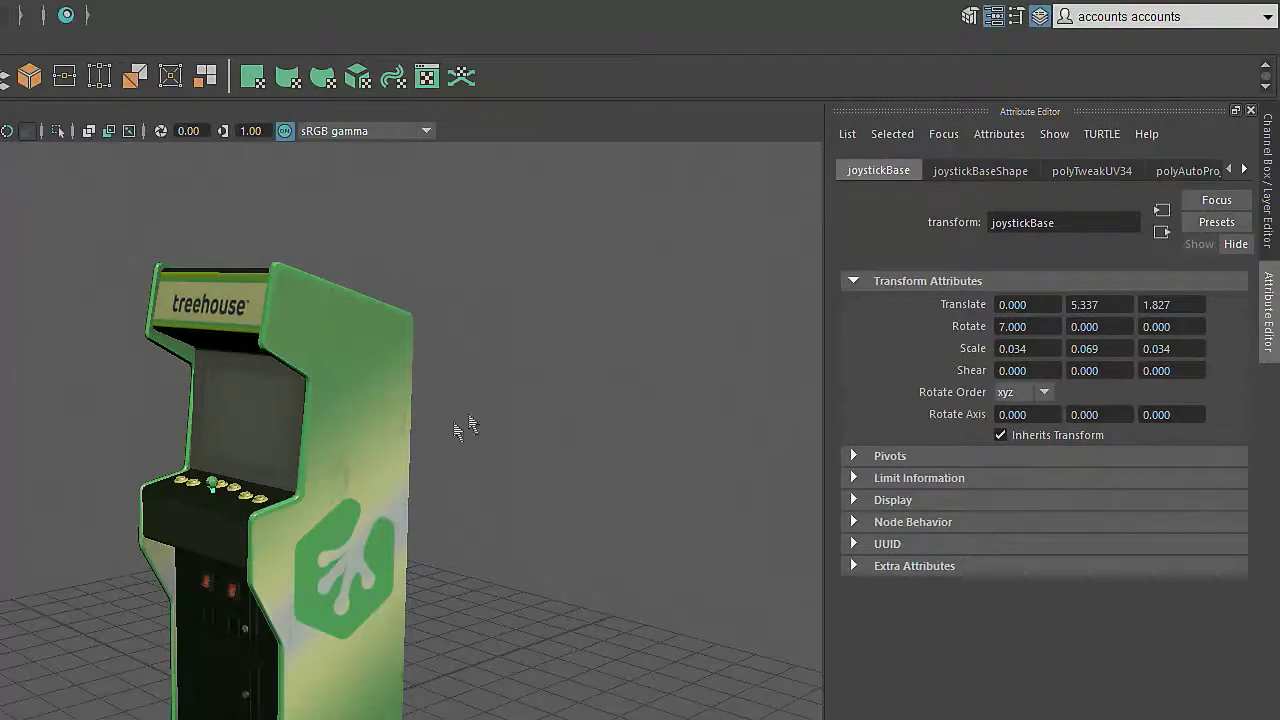
click(366, 458)
drag(1095, 222, 669, 205)
text(L_sidePanel)
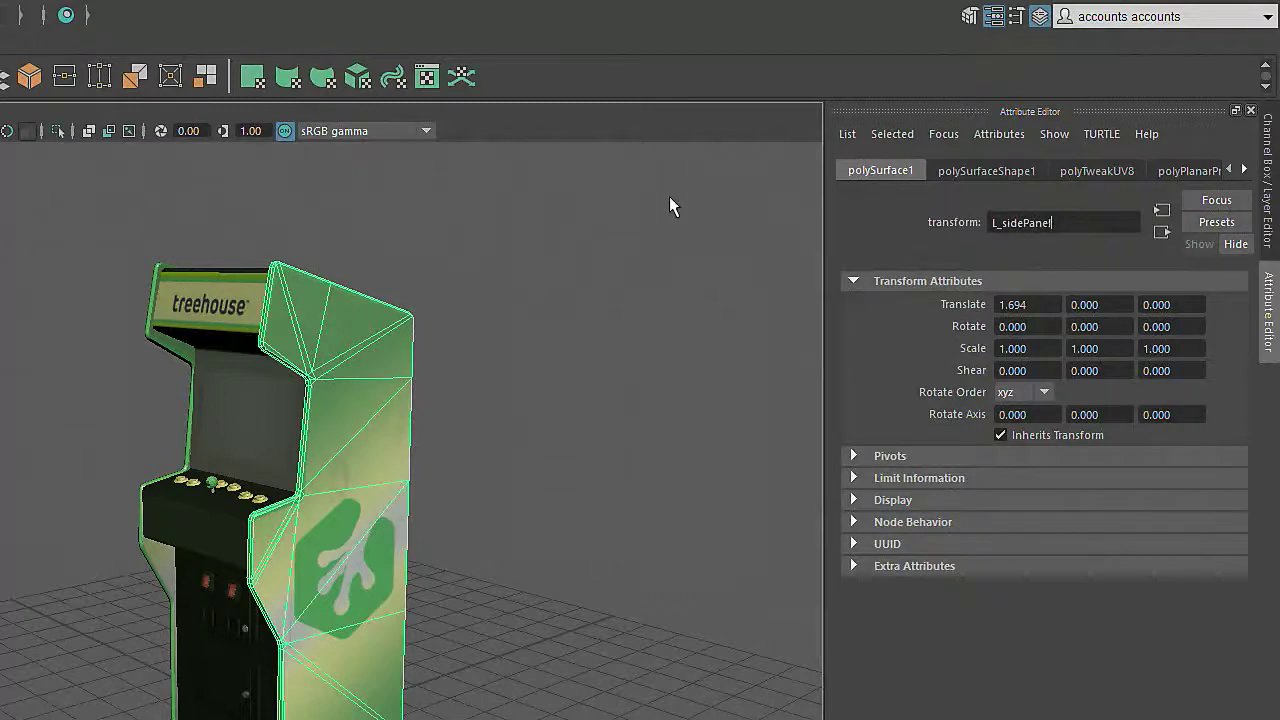
key(Return)
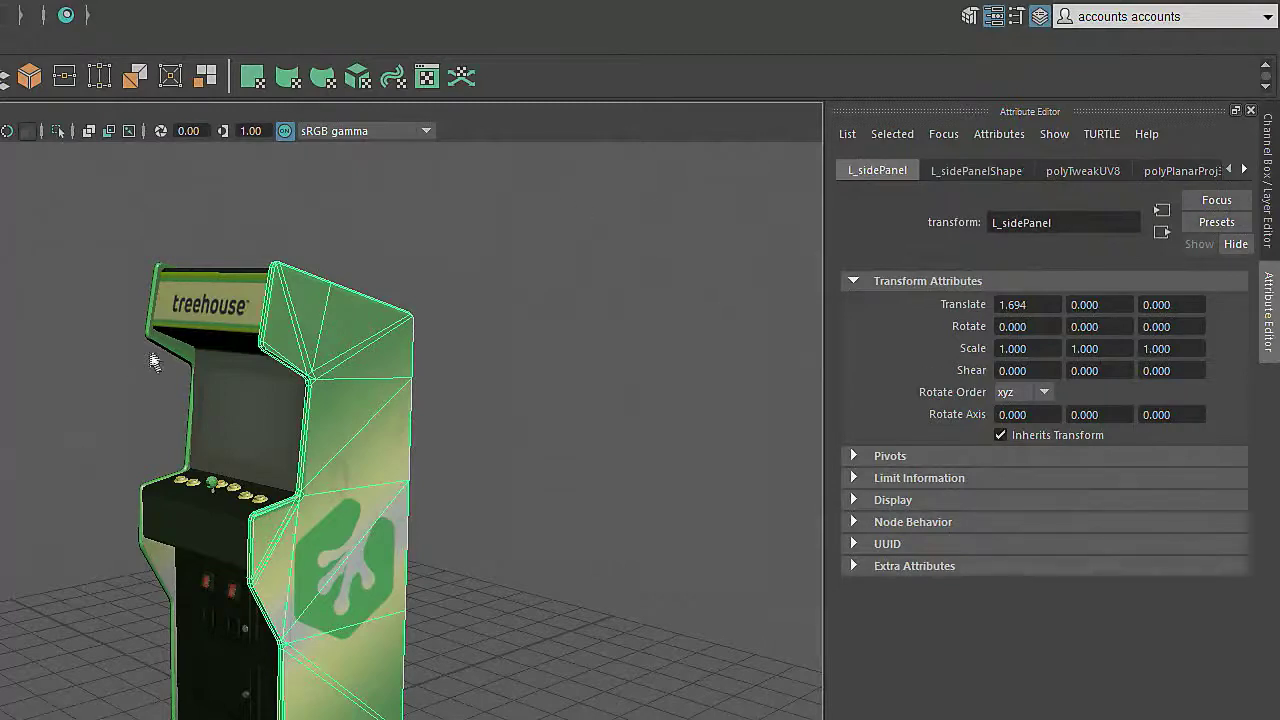
Rename polySurface2 to R_sidePanel and pCylinder6 to L_triggerButton.
click(168, 343)
drag(1060, 222, 647, 214)
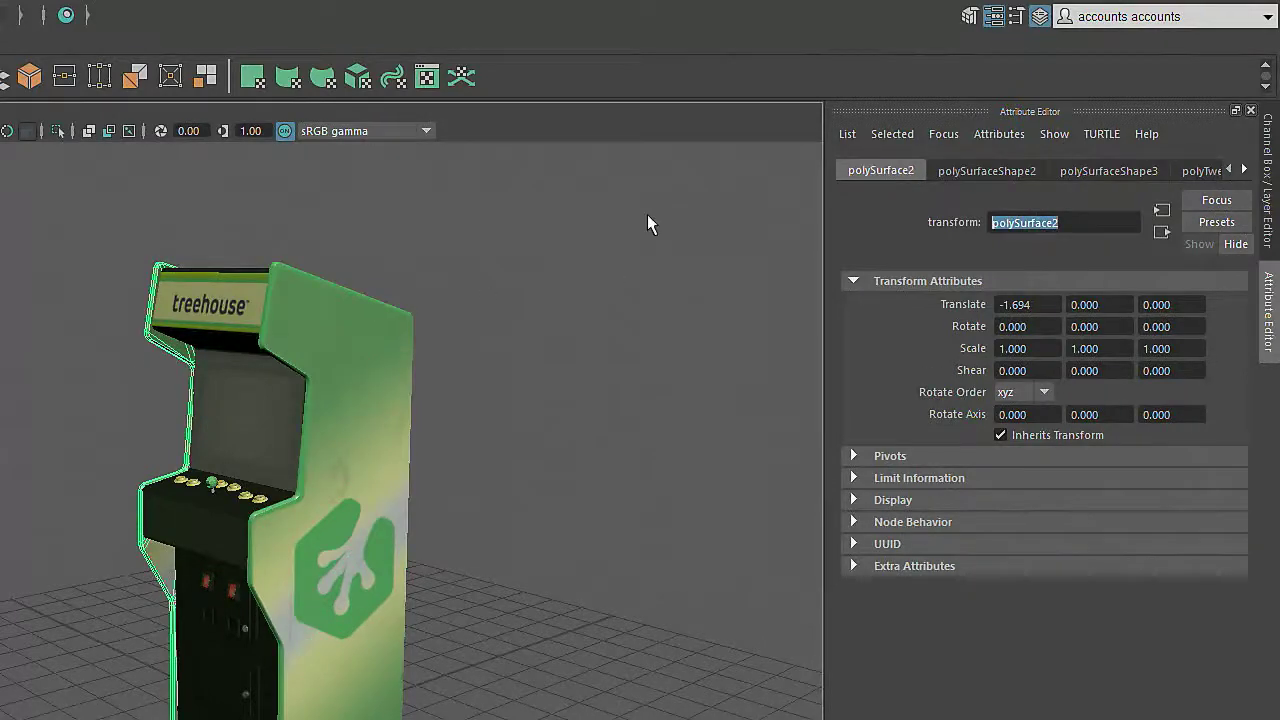
text(R_sidePanel)
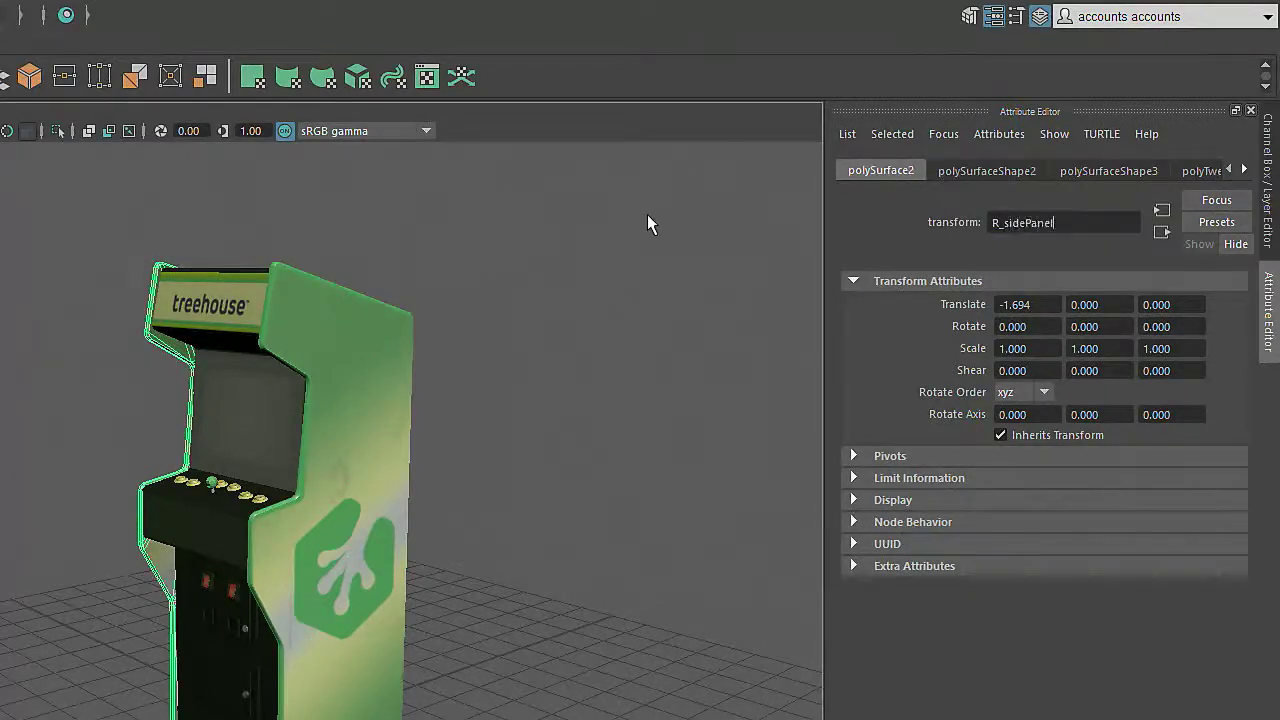
key(Return)
click(262, 500)
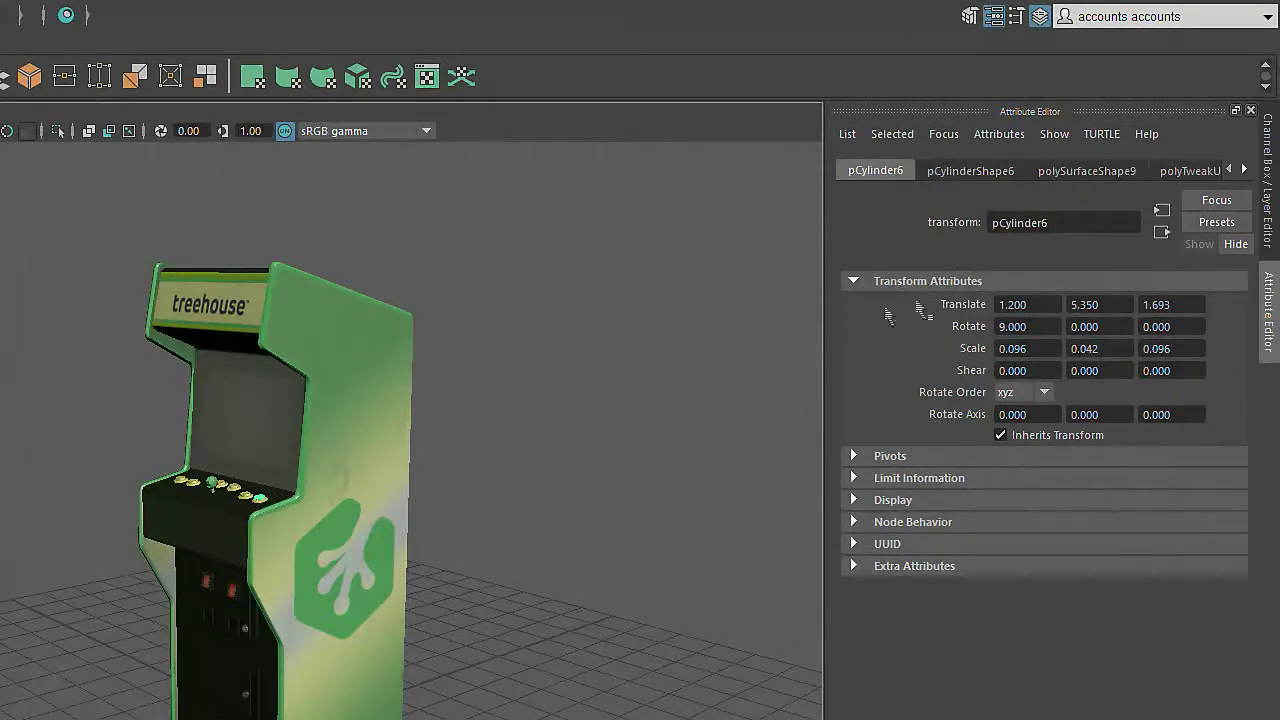
drag(1062, 222, 853, 231)
text(L_triggerButton)
key(Return)
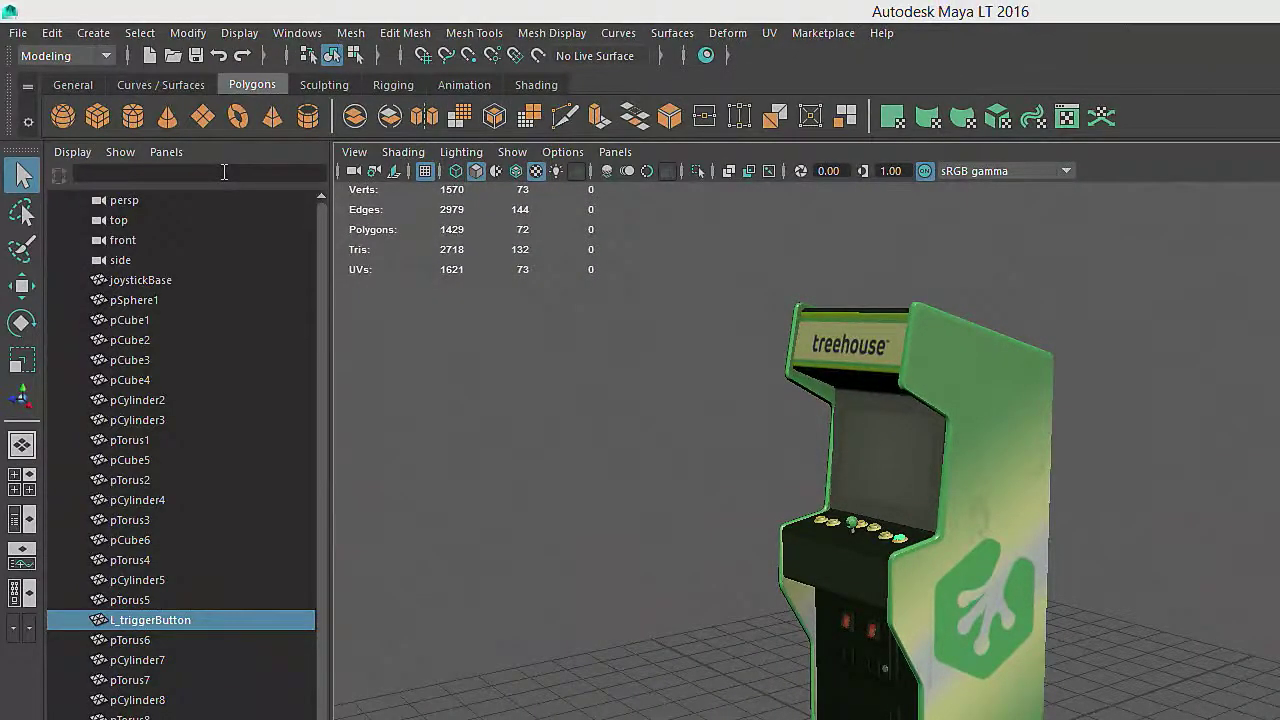
text(*)
text(L_*)
key(Return)
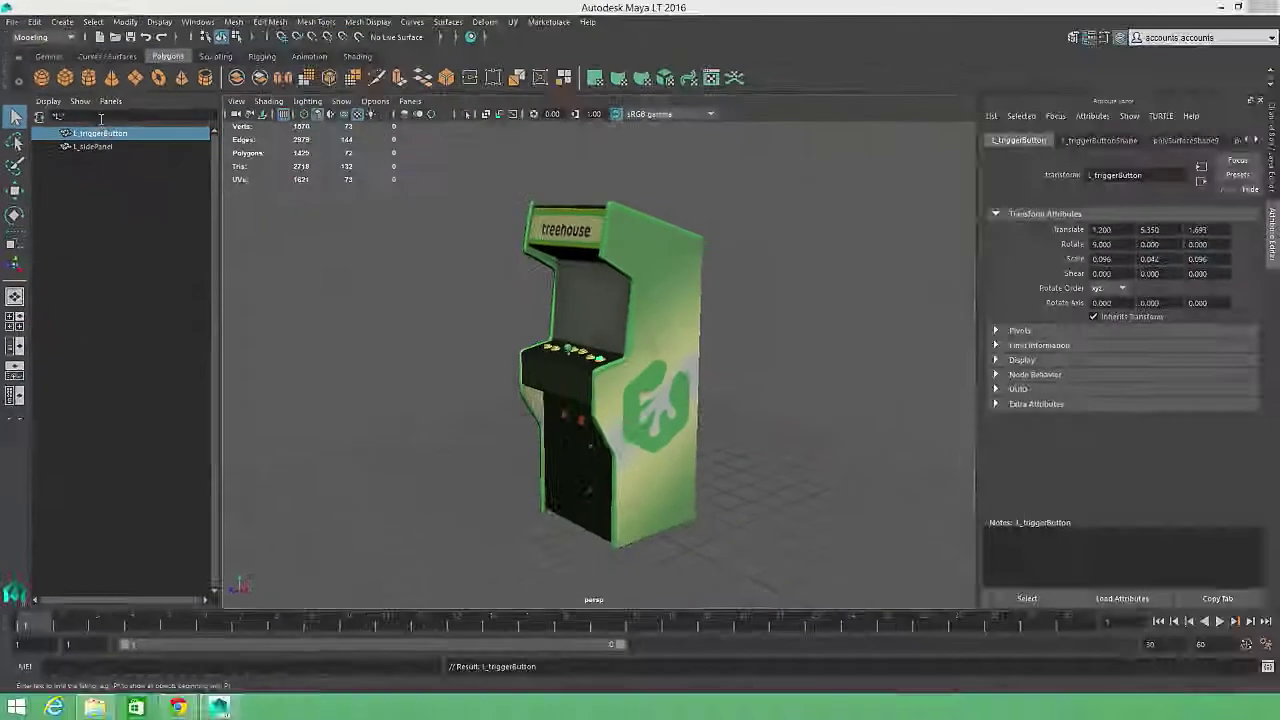
key(Return)
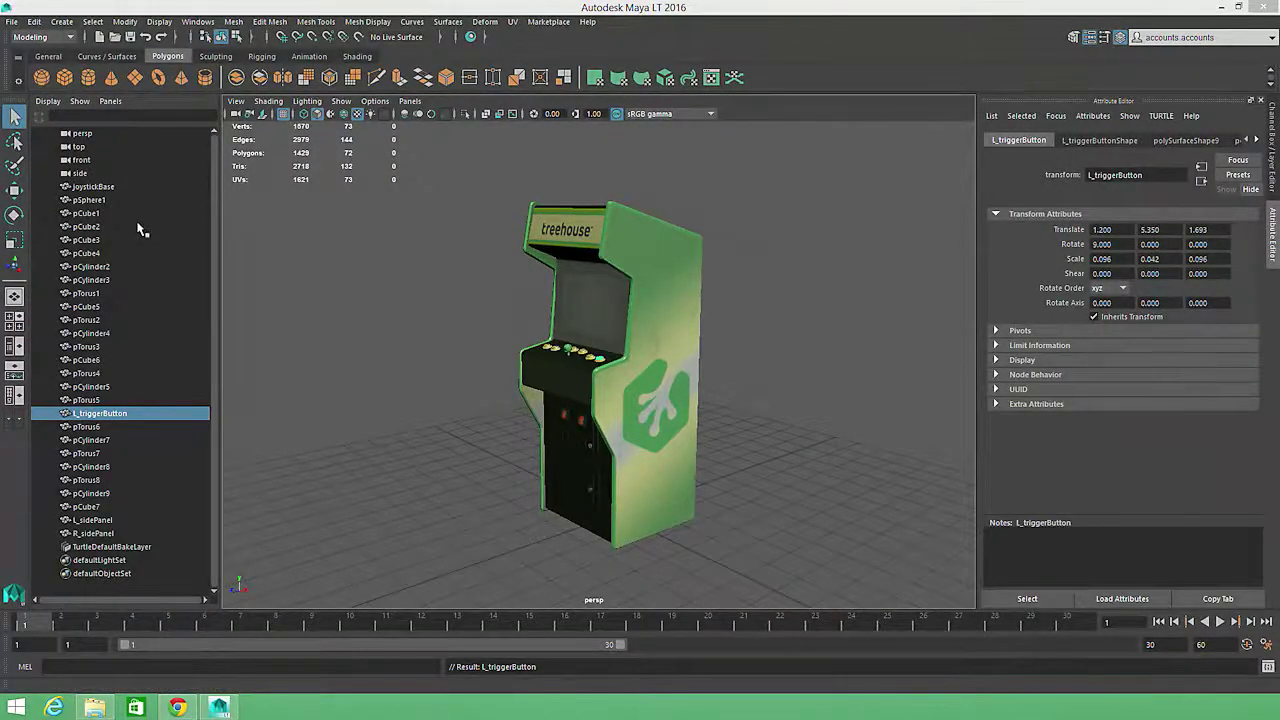
Select joystickBase through R_sidePanel in the Outliner and group them with Edit > Group.
click(100, 187)
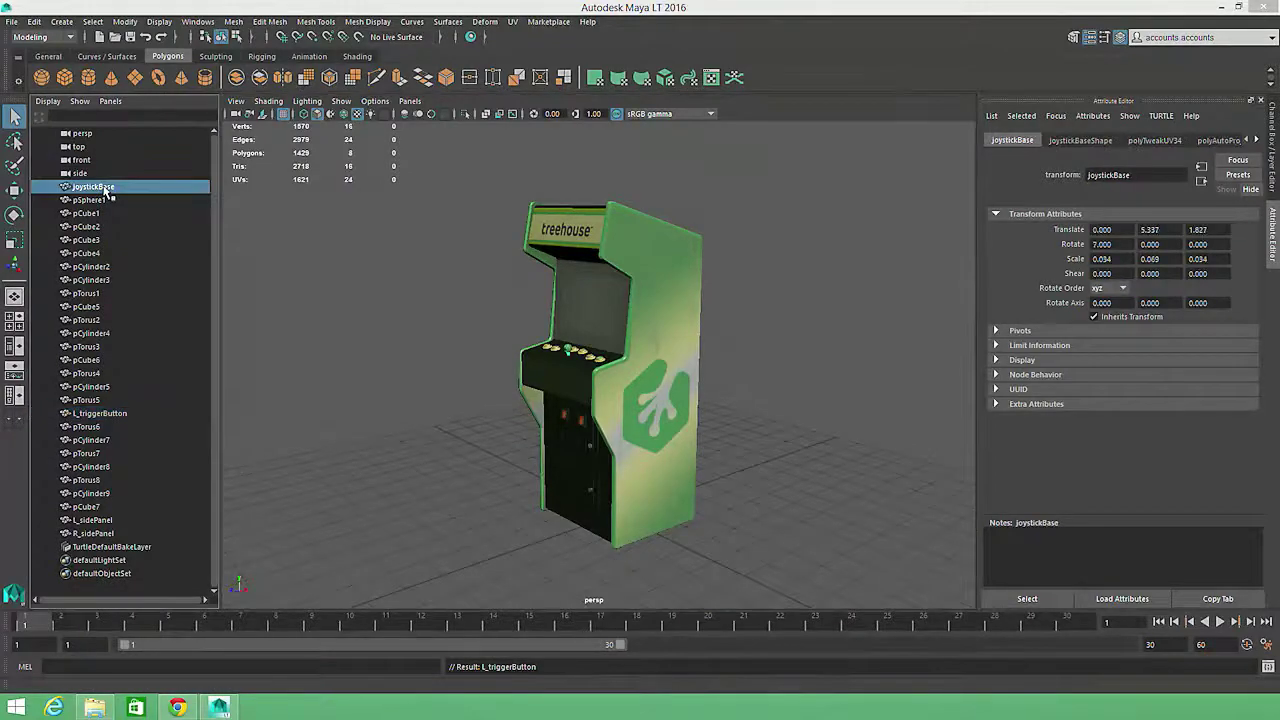
shift+click(95, 533)
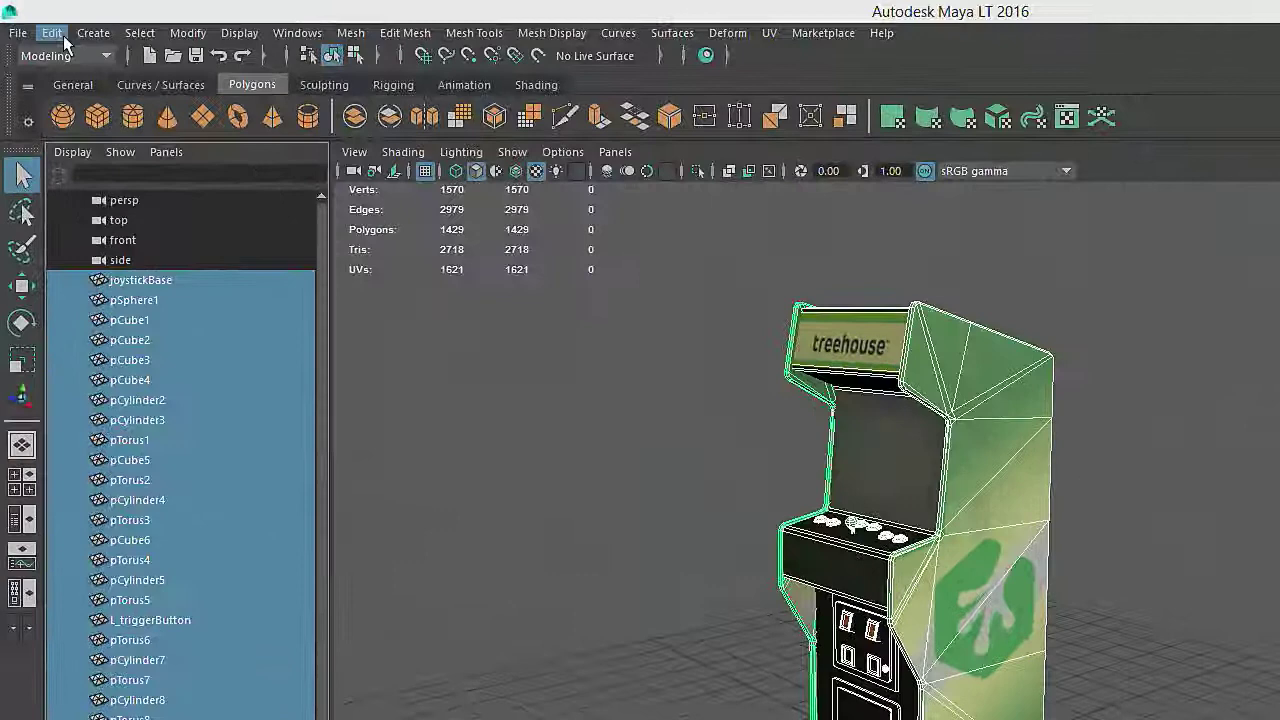
click(35, 22)
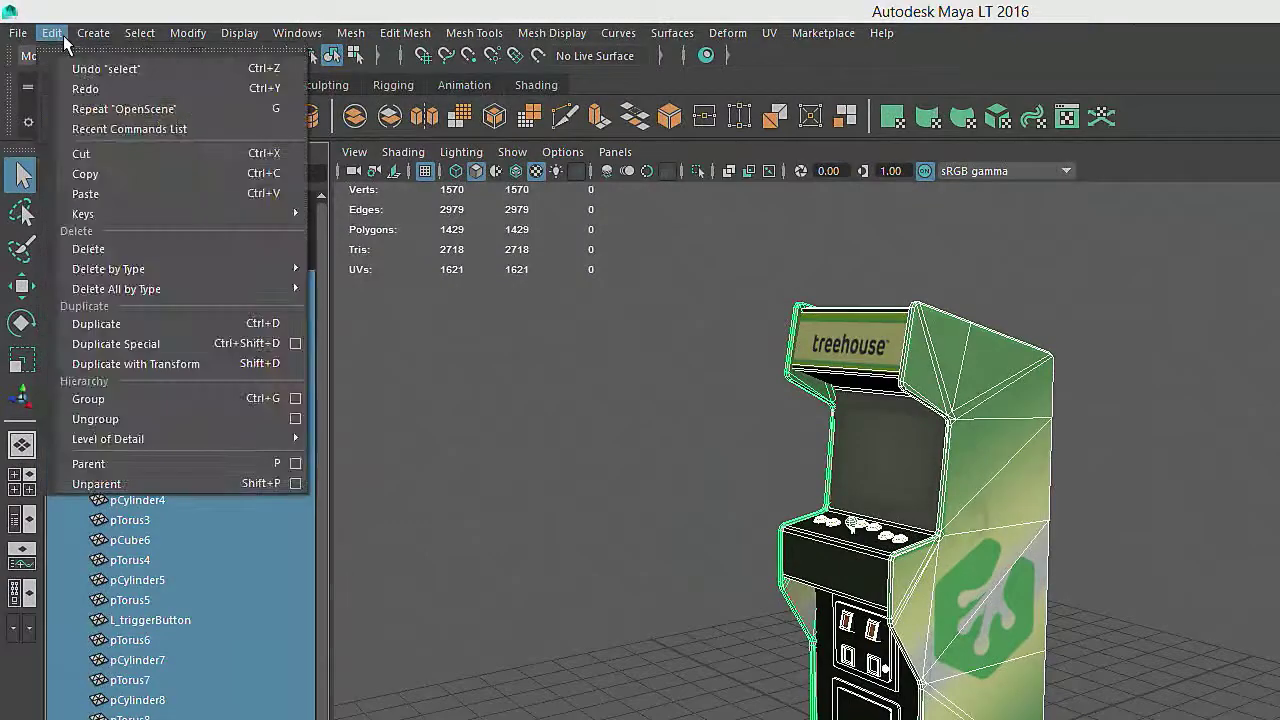
click(107, 398)
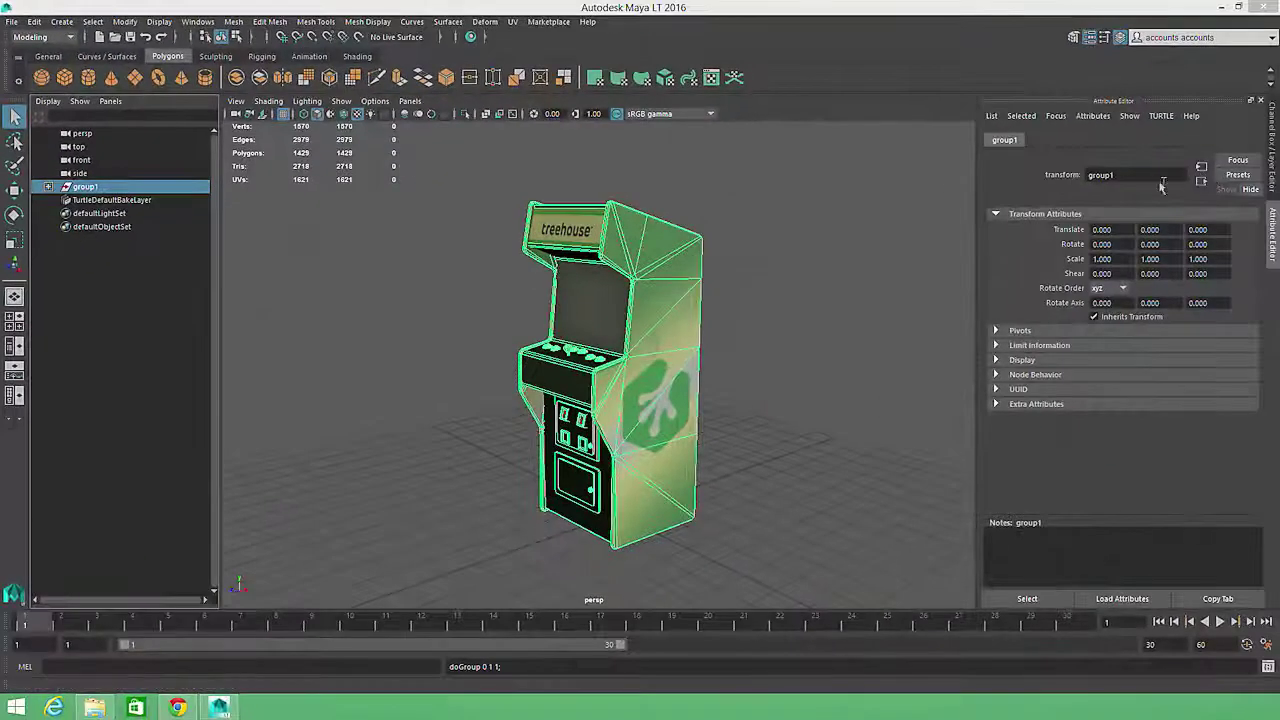
double_click(1140, 176)
Name the group arcadeGame, then test scaling and moving it as one and undo both.
text(arcadeGame)
key(Return)
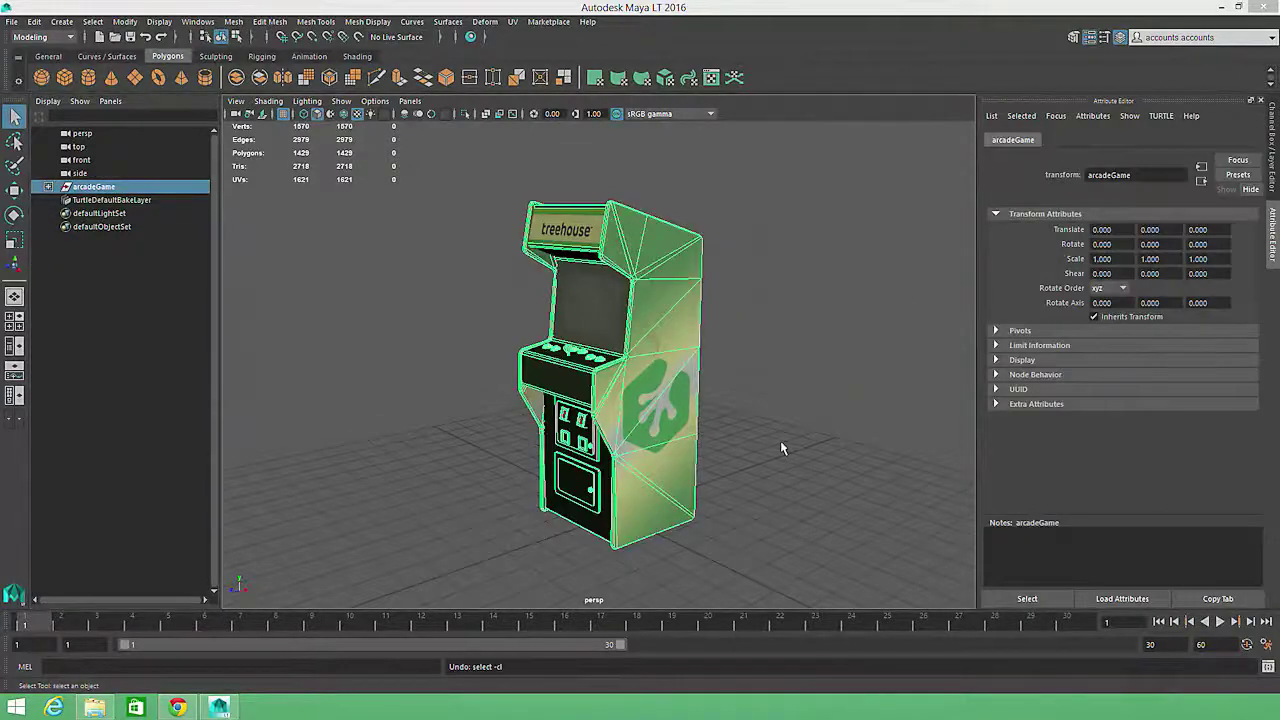
key(r)
drag(628, 511, 705, 488)
key(ctrl+z)
key(w)
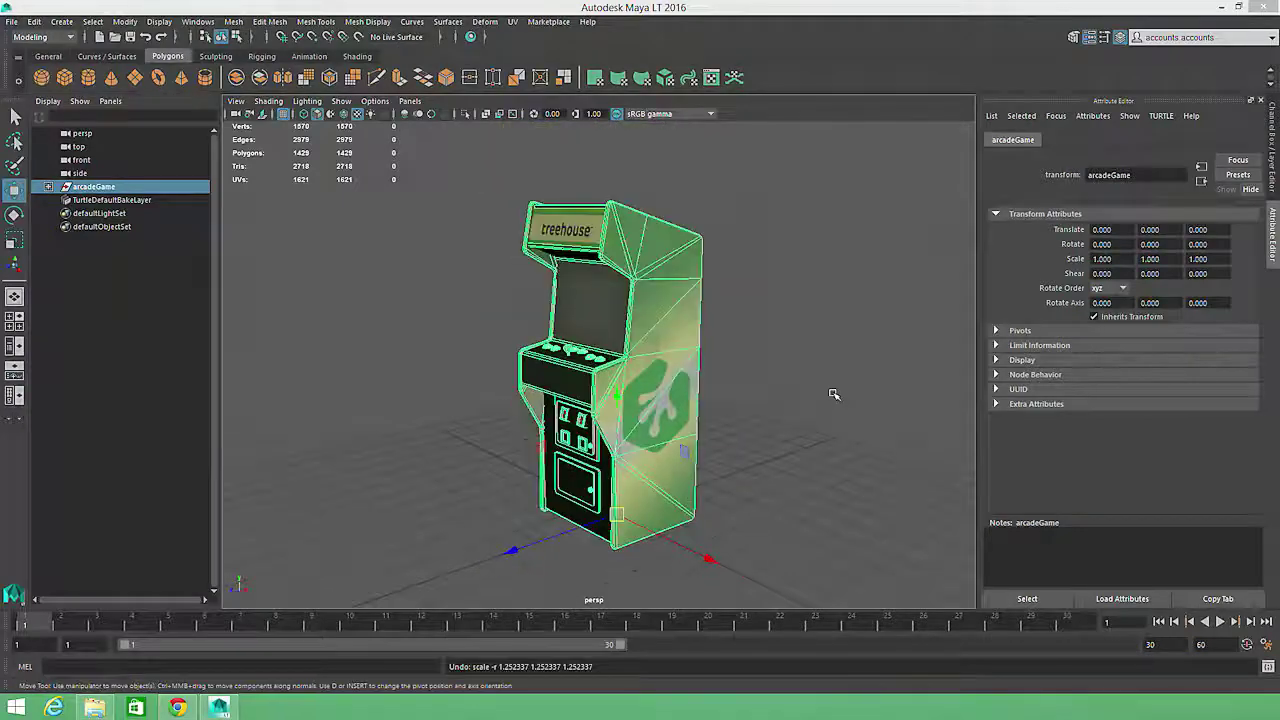
middle_drag(705, 488, 886, 374)
key(ctrl+z)
click(50, 187)
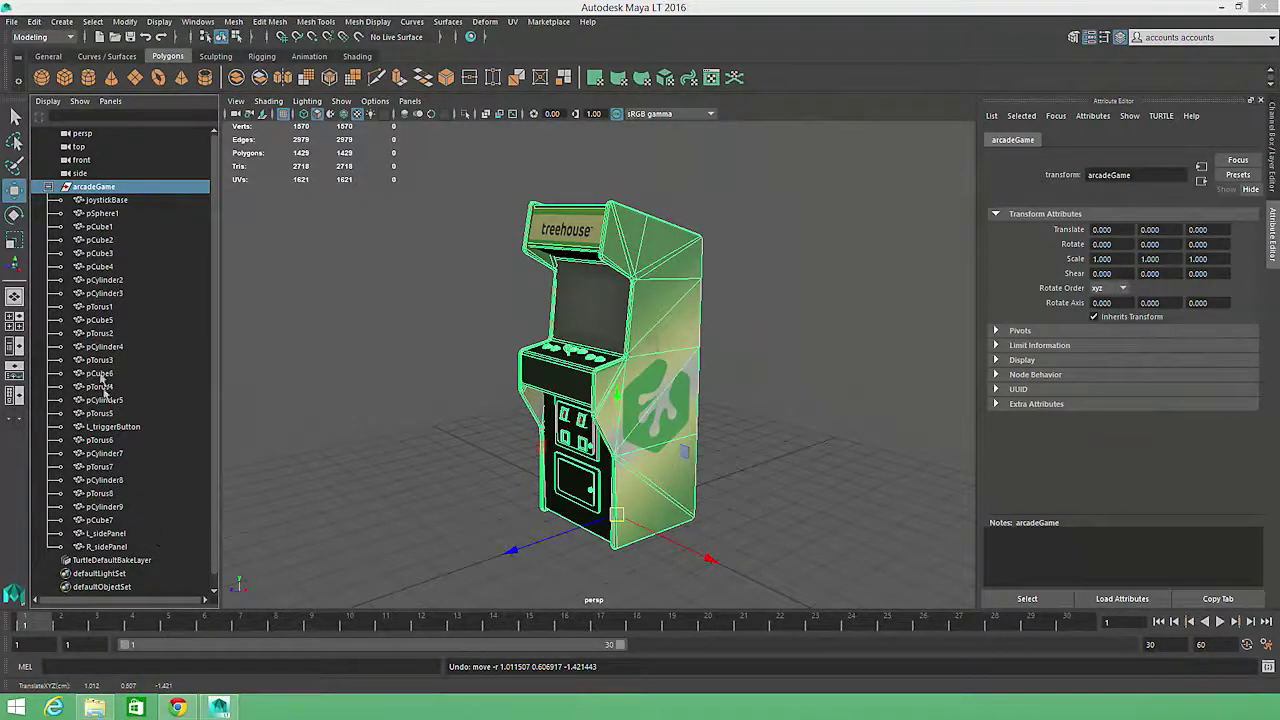
click(50, 188)
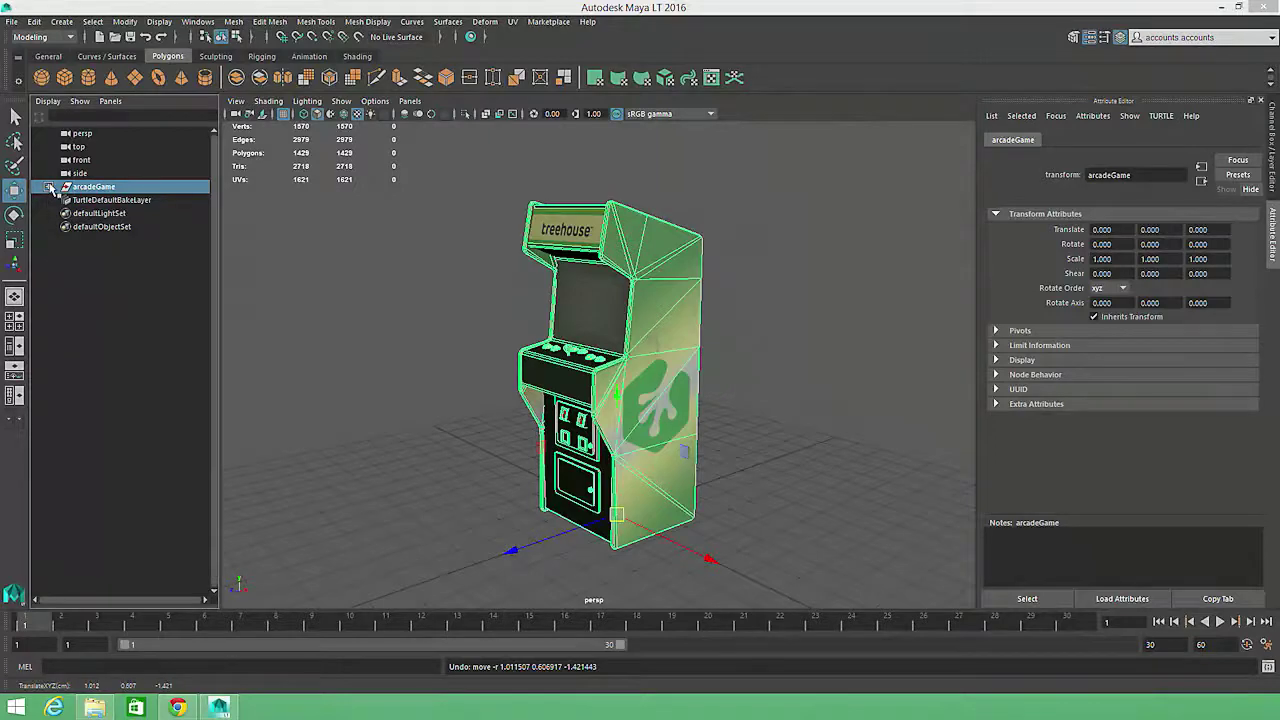
Group L_triggerButton and the five button cylinders pCylinder4, 5, 7, 8, 9 inside arcadeGame.
click(50, 188)
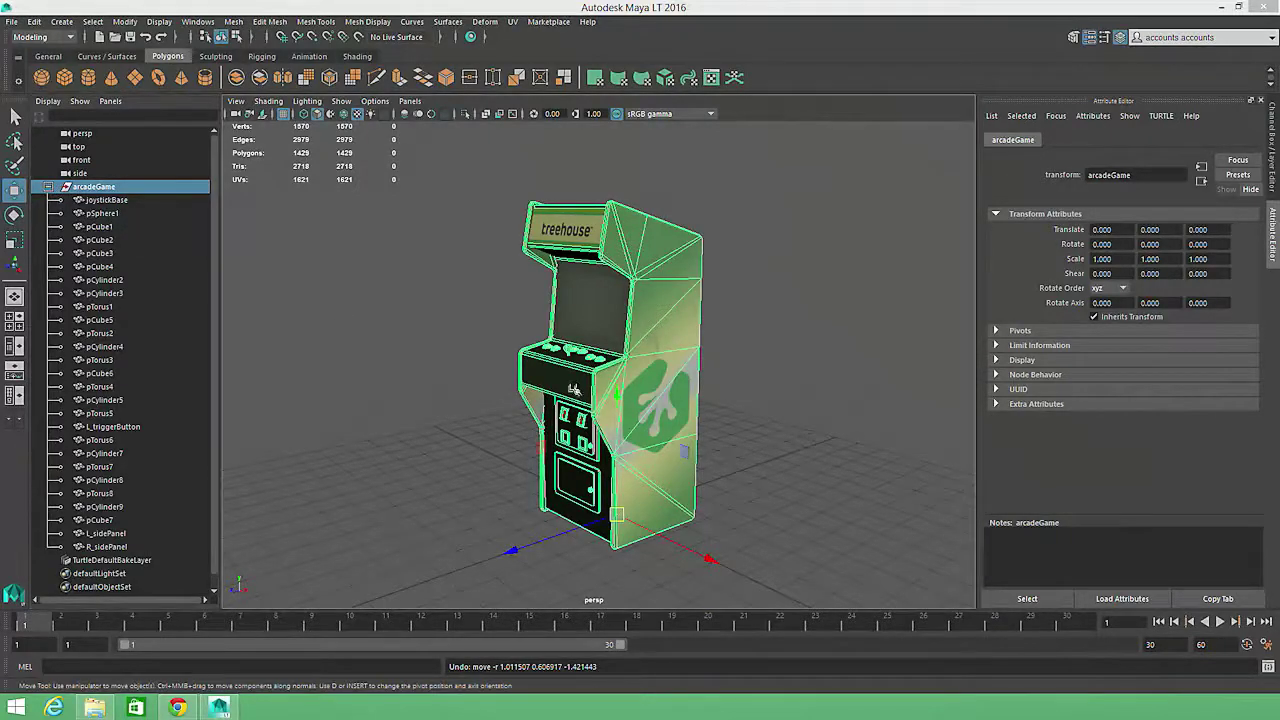
scroll(788, 515, up, 8)
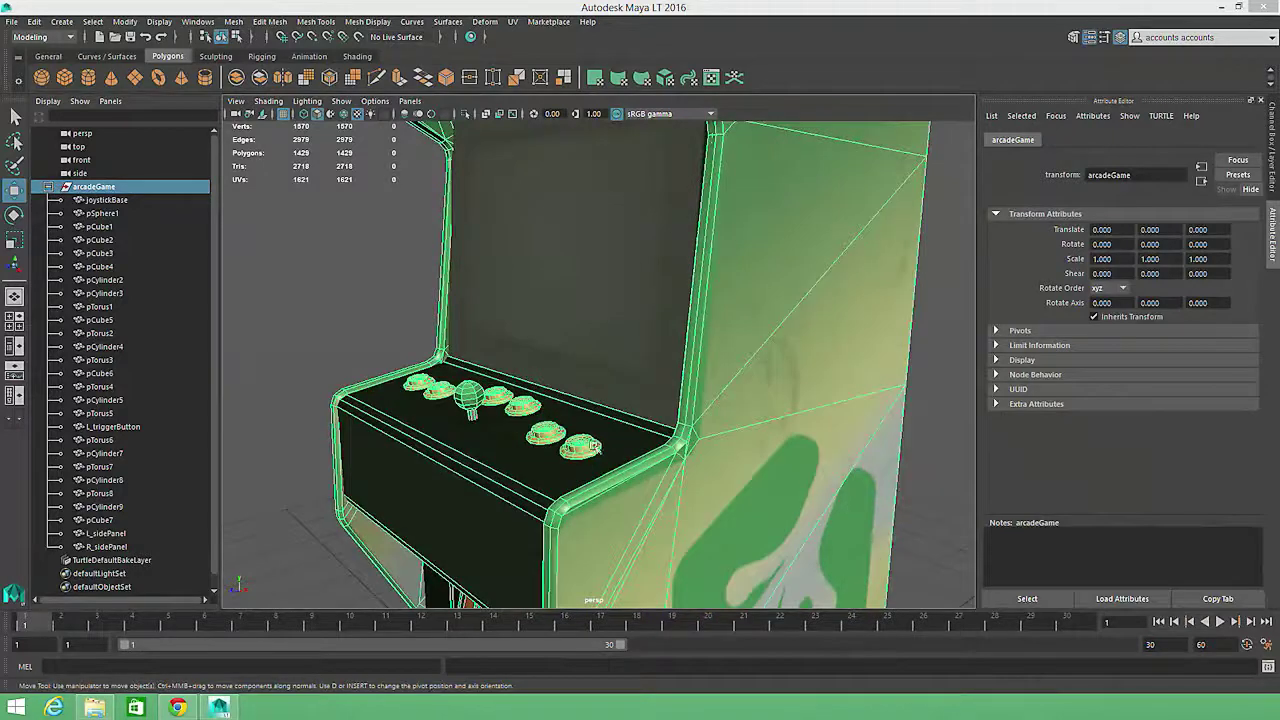
click(582, 447)
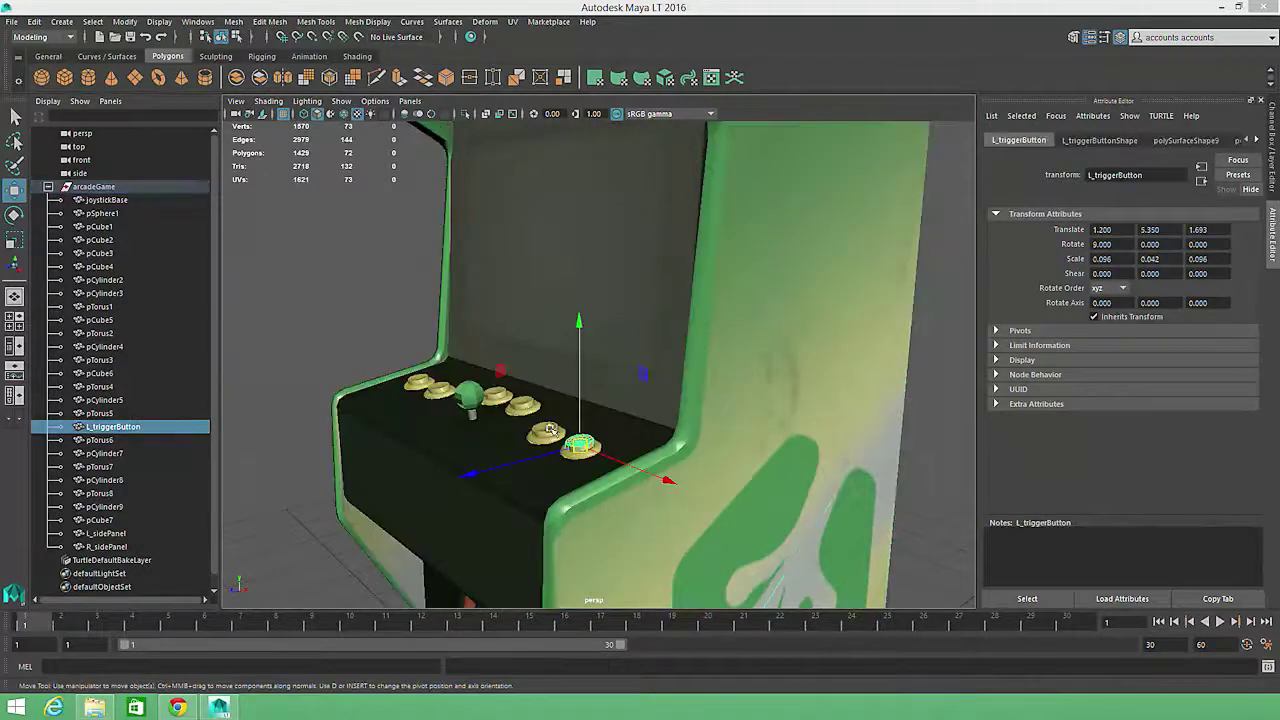
shift+click(546, 432)
shift+click(523, 403)
shift+click(498, 396)
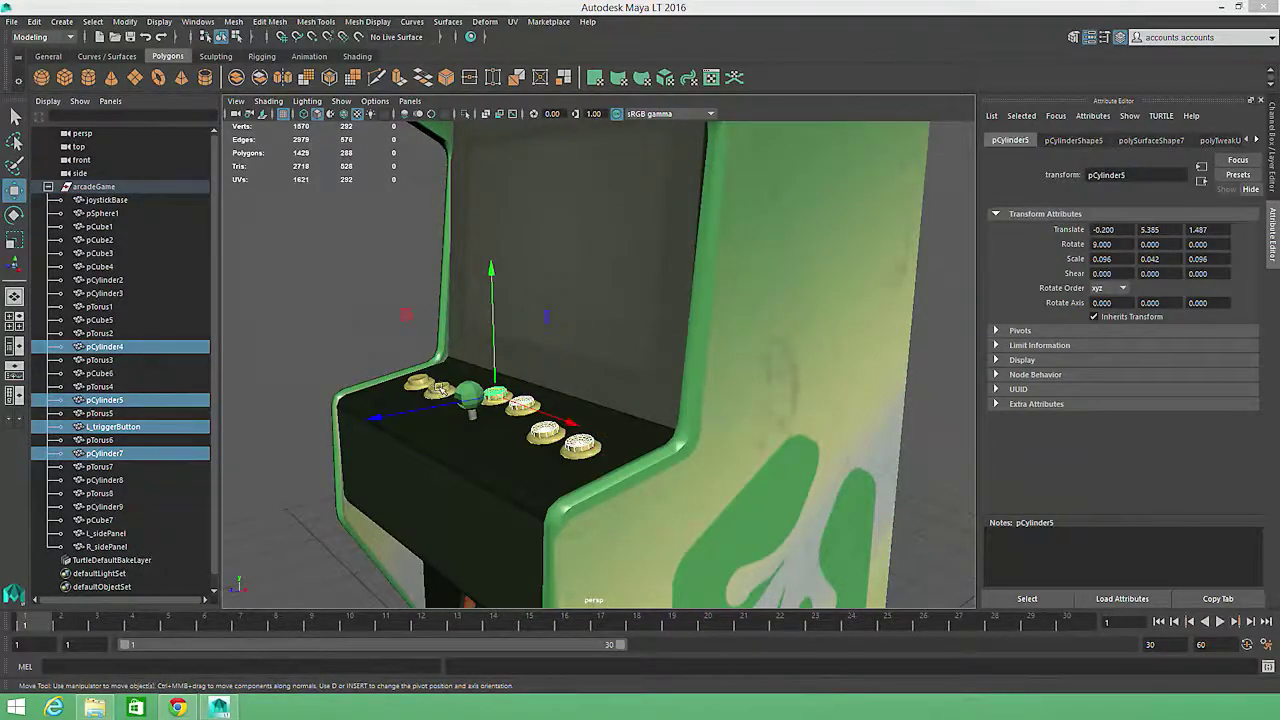
shift+click(440, 390)
shift+click(417, 383)
key(ctrl+g)
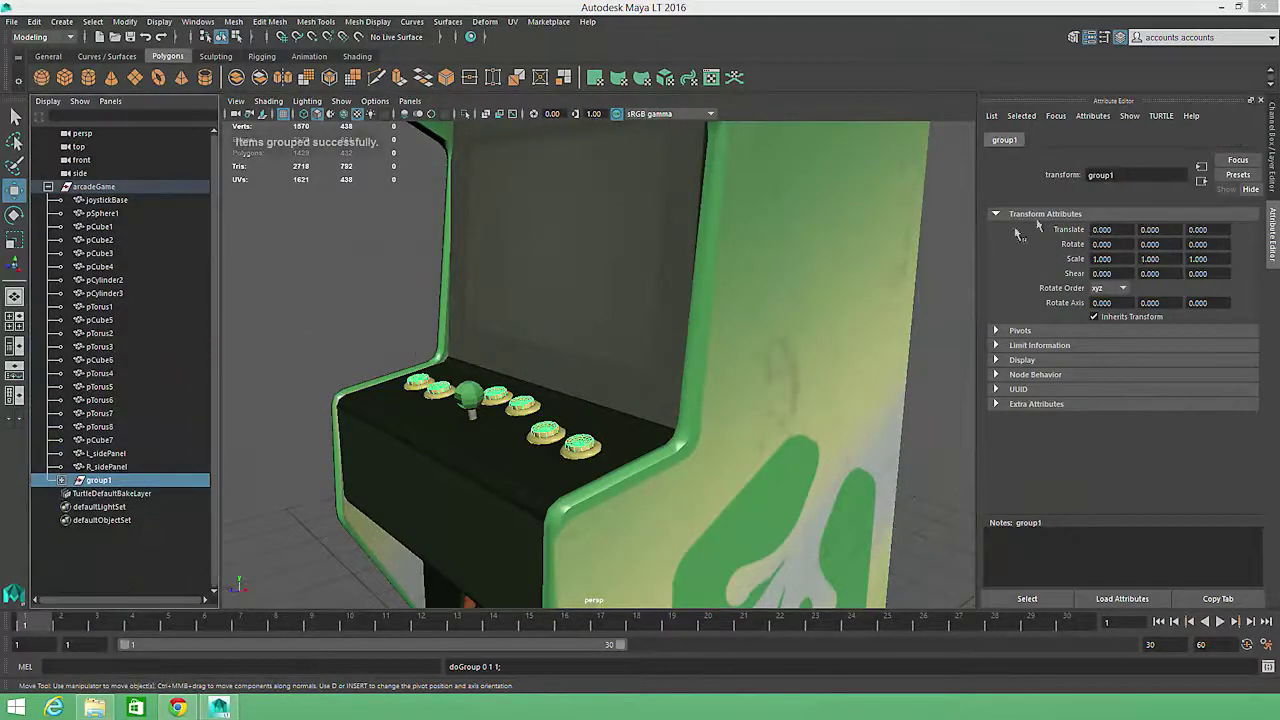
Rename the new group to buttons and expand it to check its six buttons.
double_click(1120, 176)
text(buttons)
key(Return)
alt+drag(834, 280, 525, 284)
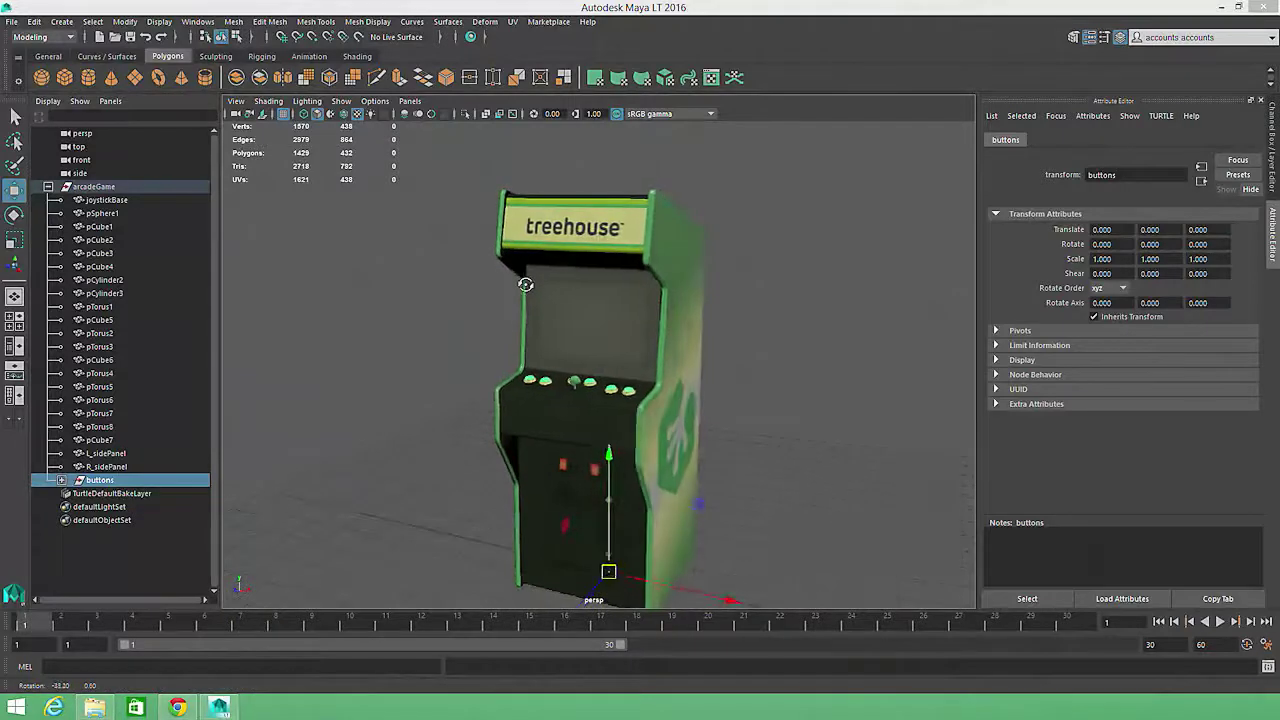
click(796, 315)
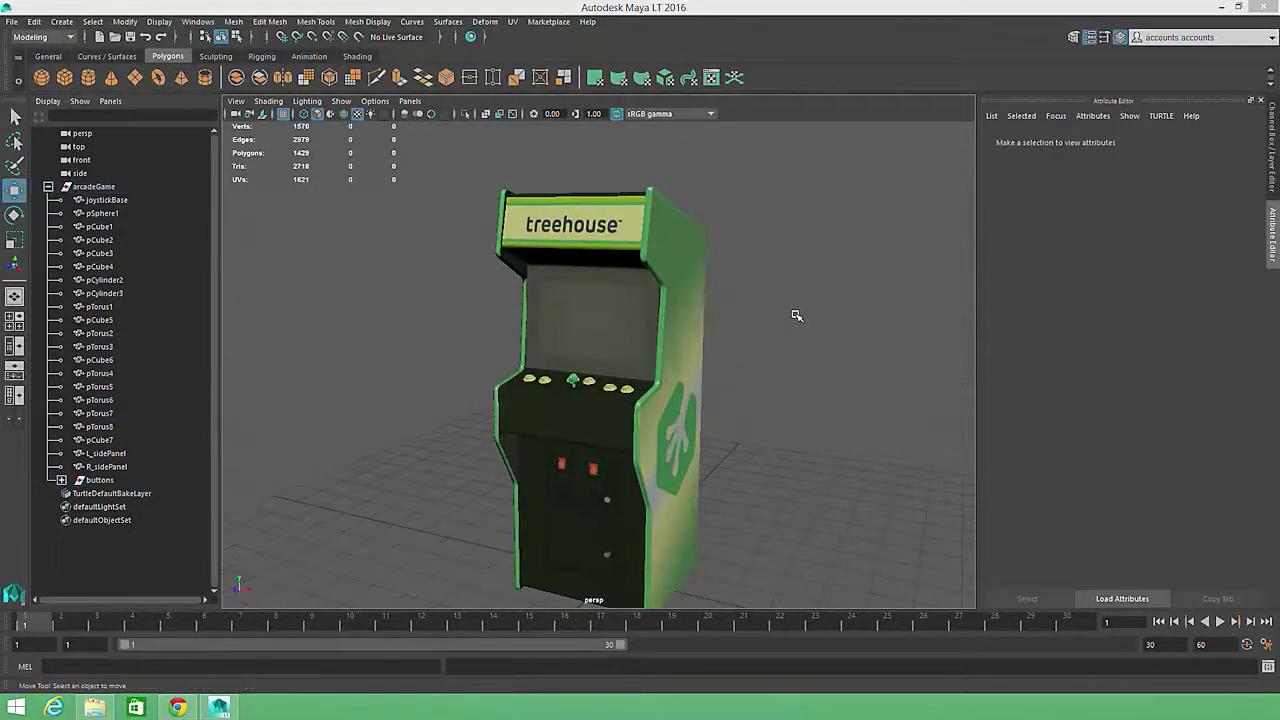
click(62, 480)
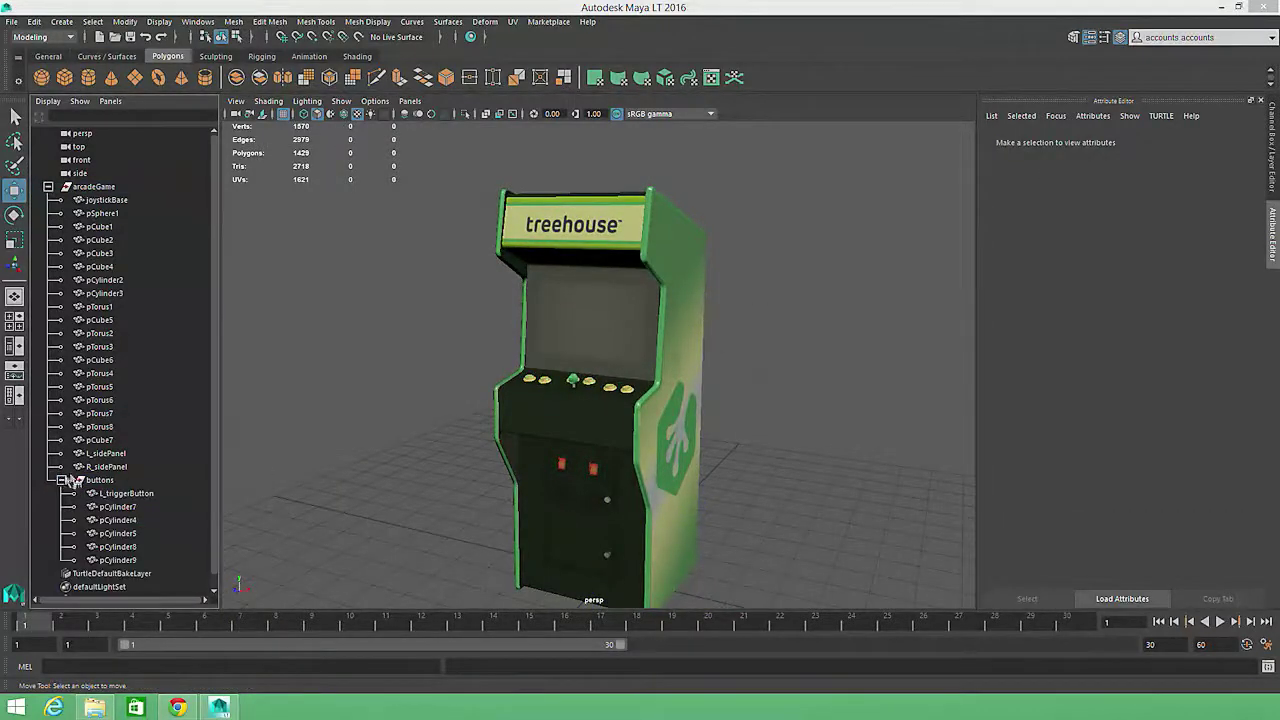